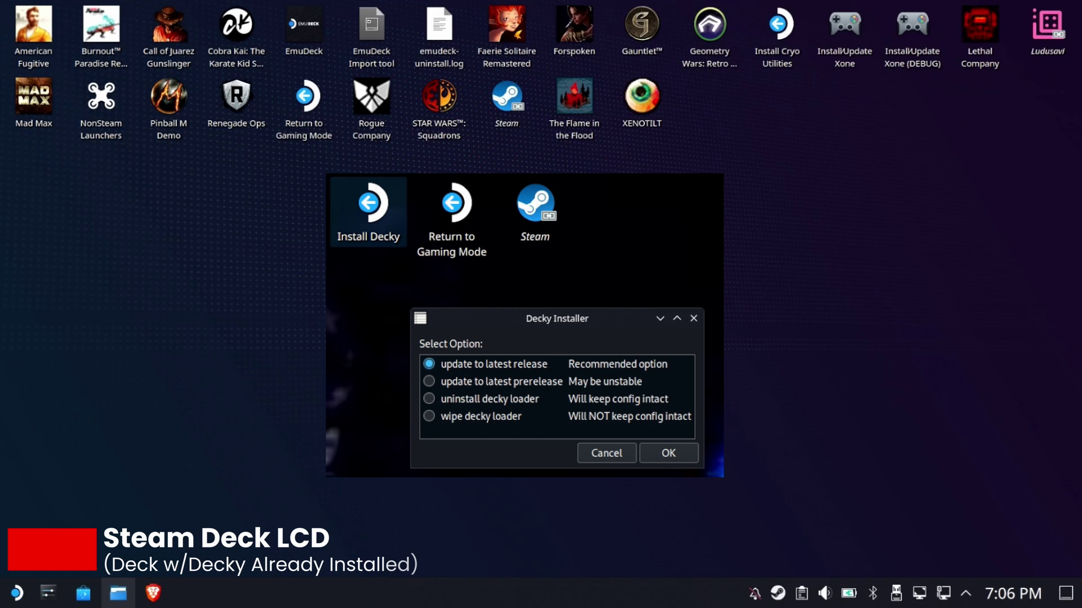
- Dismiss the Decky installer and set Dolphin's split view to Home on the left, Downloads on the right
{"action": "key", "text": "Escape"}
{"action": "left_click", "coordinate": [115, 596]}
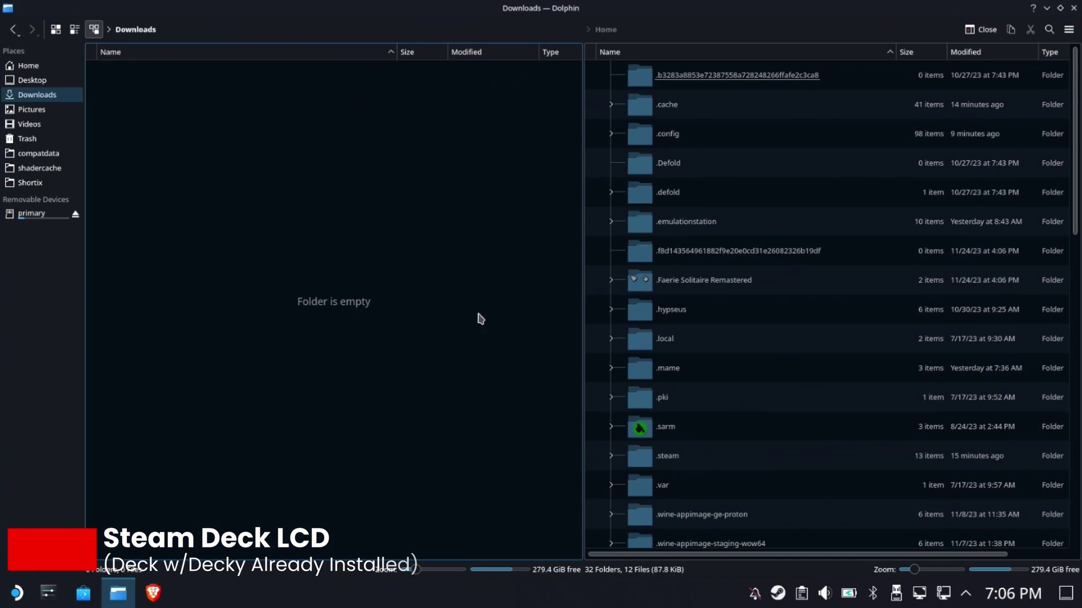
{"action": "left_click", "coordinate": [760, 141]}
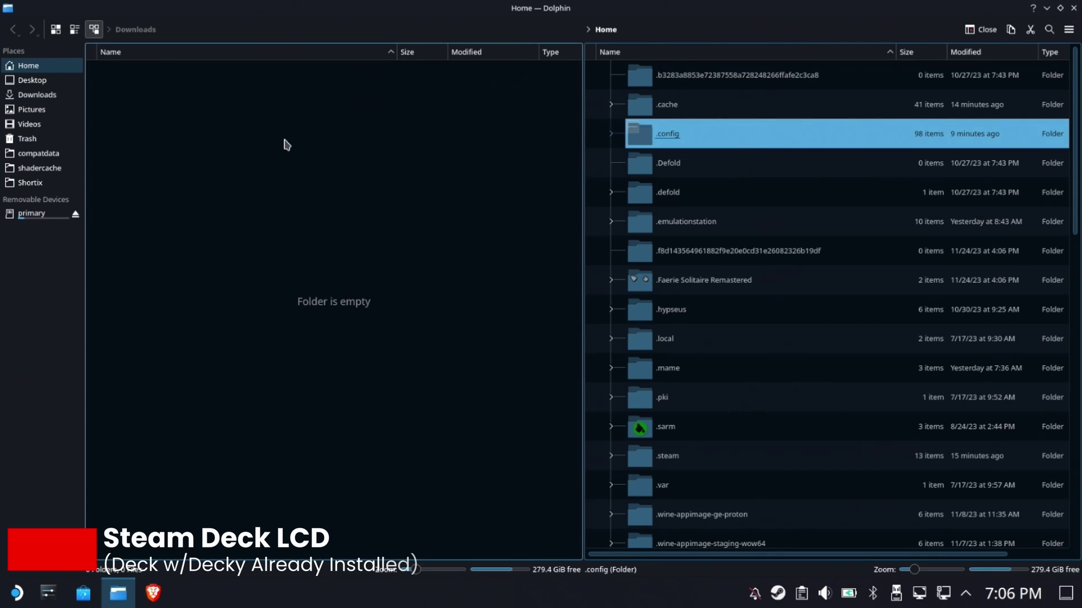
{"action": "left_click", "coordinate": [32, 101]}
{"action": "left_click", "coordinate": [224, 147]}
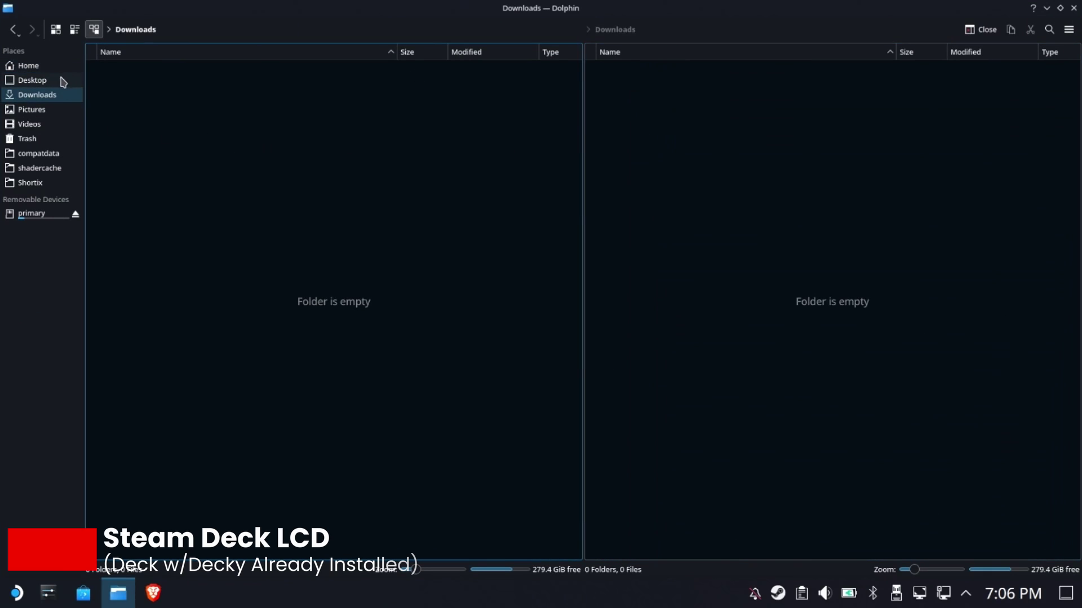
{"action": "left_click", "coordinate": [26, 66]}
- Copy the homebrew folder from Home into Downloads by dragging it across
{"action": "scroll", "coordinate": [394, 180], "scroll_direction": "down", "scroll_amount": 4}
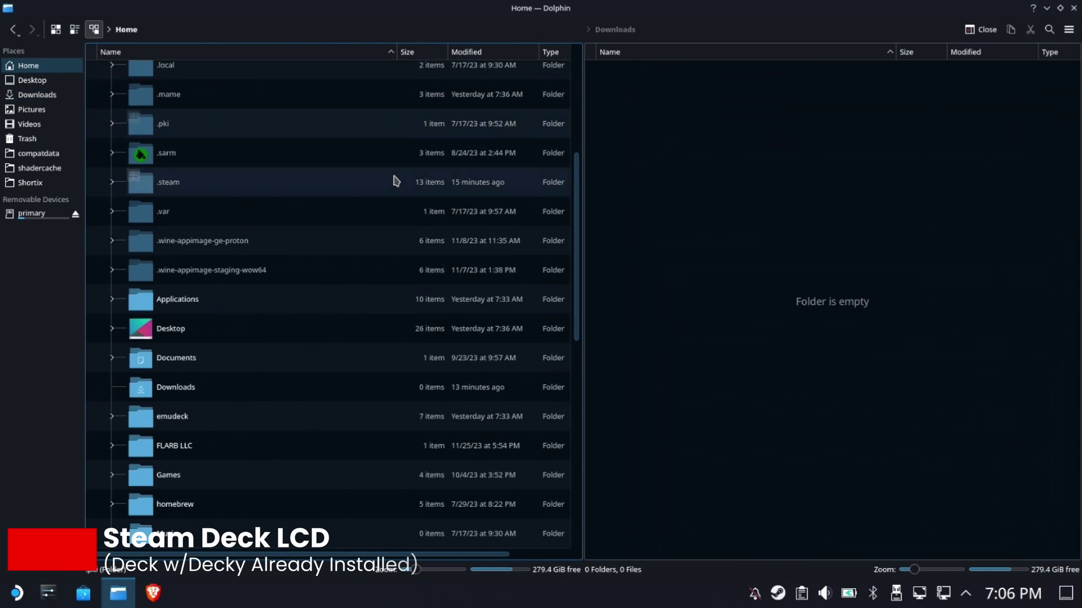
{"action": "scroll", "coordinate": [387, 187], "scroll_direction": "down", "scroll_amount": 2}
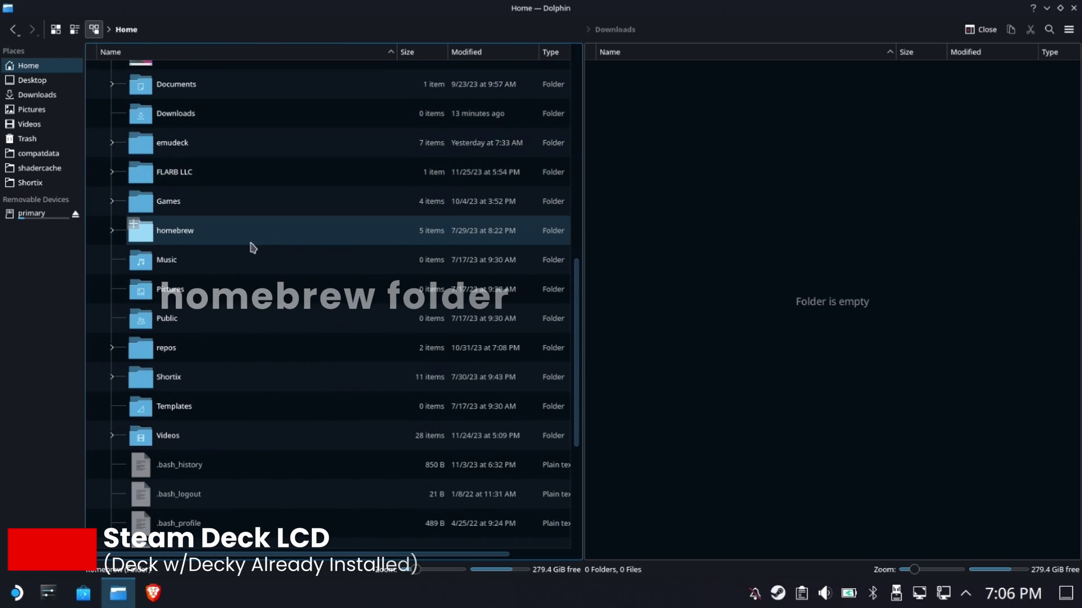
{"action": "left_click", "coordinate": [186, 235]}
{"action": "left_click_drag", "start_coordinate": [185, 236], "coordinate": [699, 271]}
{"action": "left_click", "coordinate": [744, 293]}
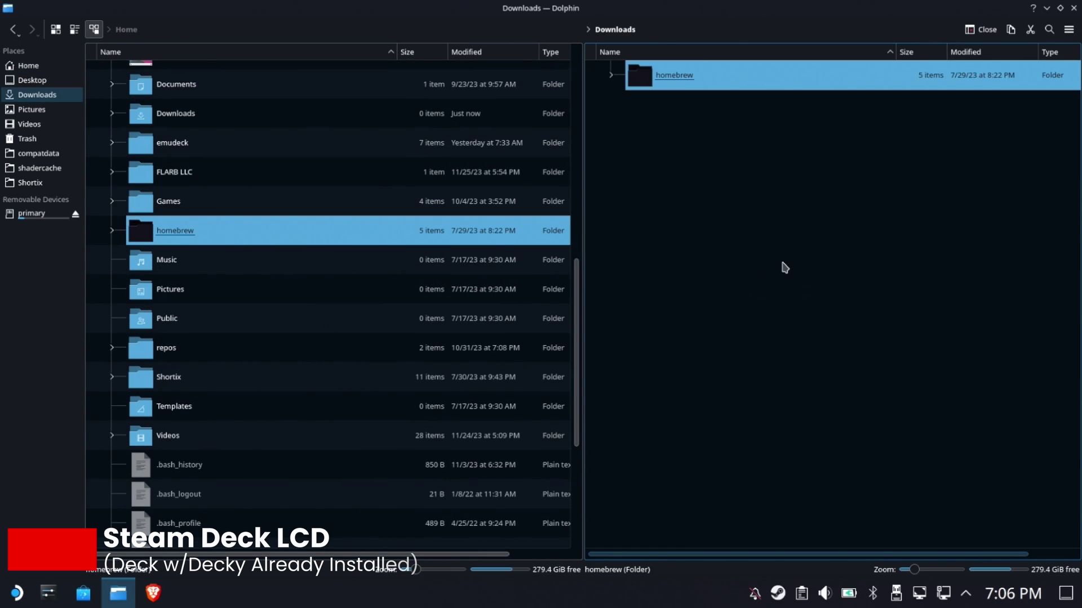
- Compress the homebrew folder in Downloads to homebrew.zip, then clear the selection
{"action": "right_click", "coordinate": [692, 74]}
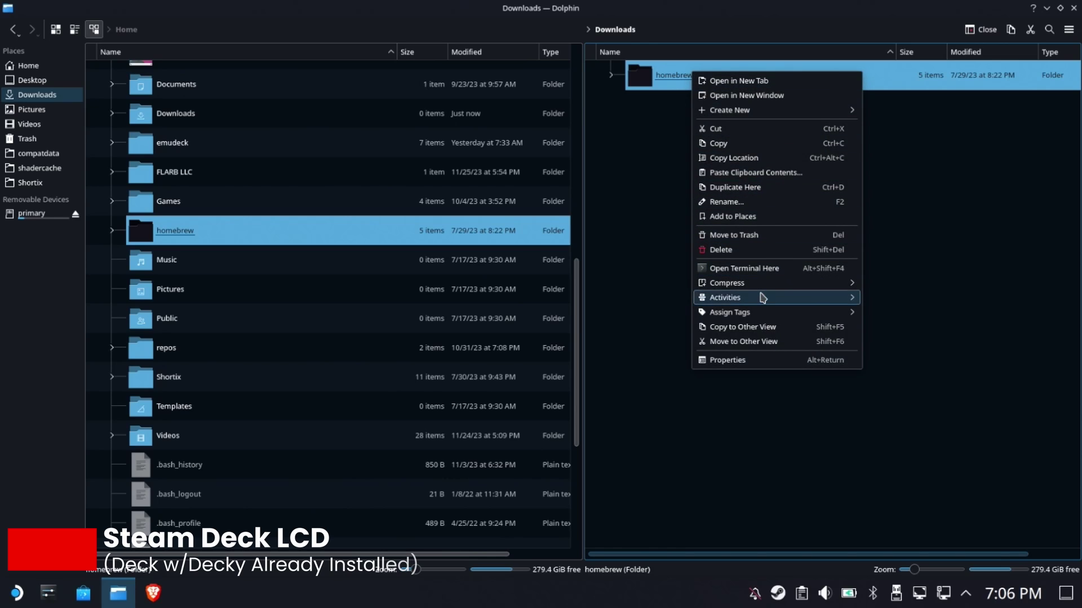
{"action": "mouse_move", "coordinate": [765, 287]}
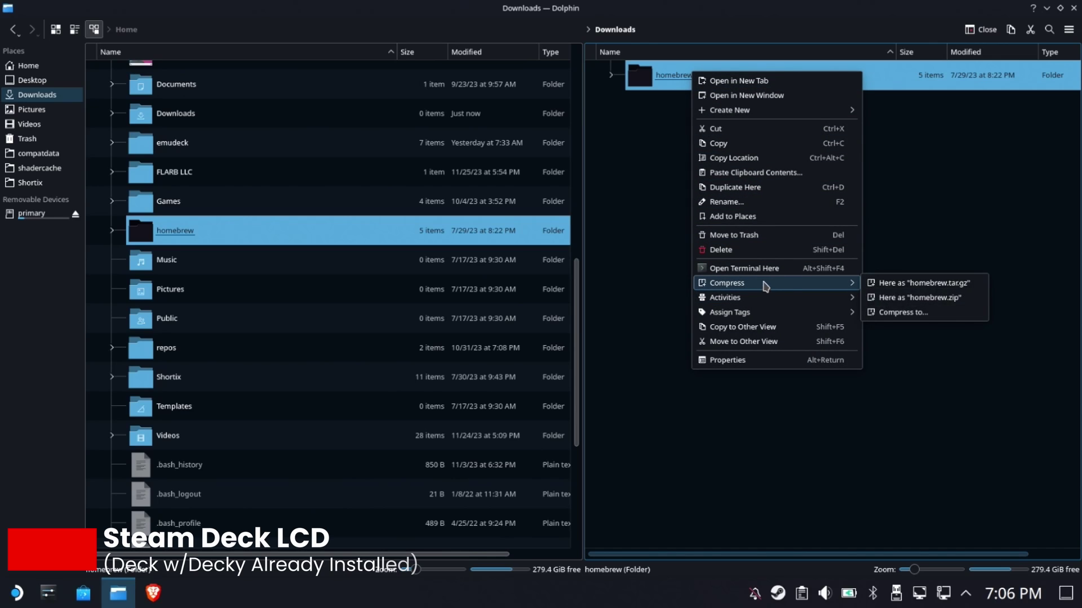
{"action": "left_click", "coordinate": [946, 303]}
{"action": "left_click", "coordinate": [778, 244]}
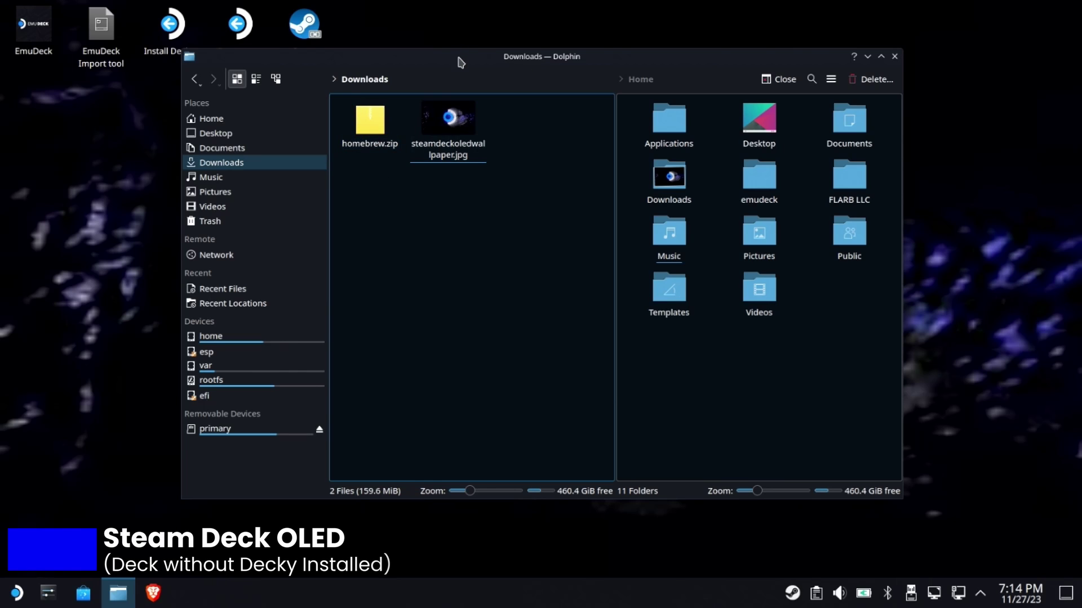
- Extract homebrew.zip here into a homebrew folder, check its contents, and return to Downloads
{"action": "left_click_drag", "start_coordinate": [461, 62], "coordinate": [482, 89]}
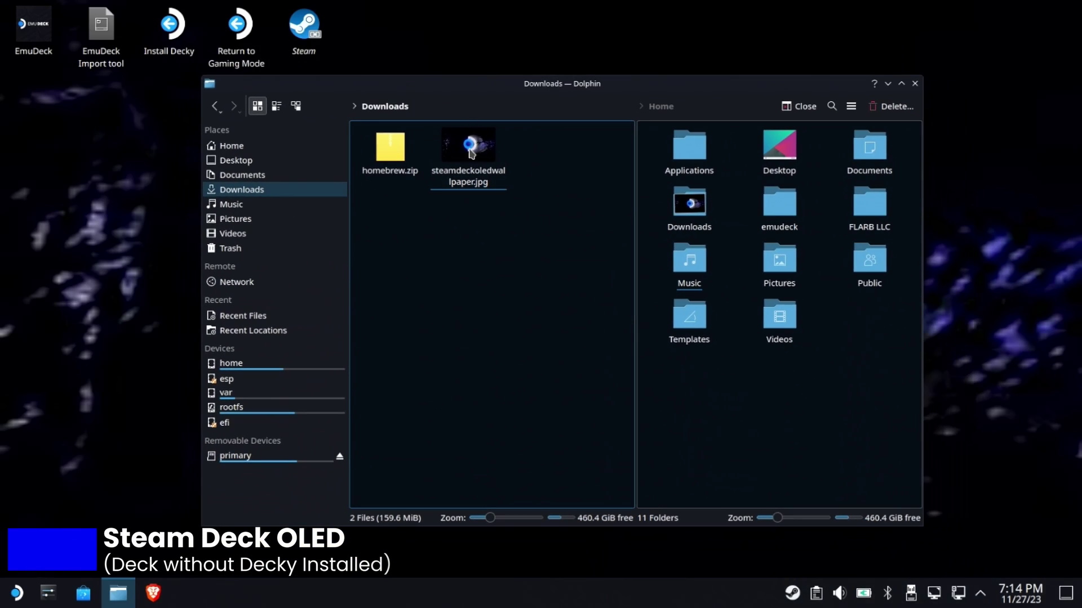
{"action": "right_click", "coordinate": [392, 161]}
{"action": "mouse_move", "coordinate": [473, 321]}
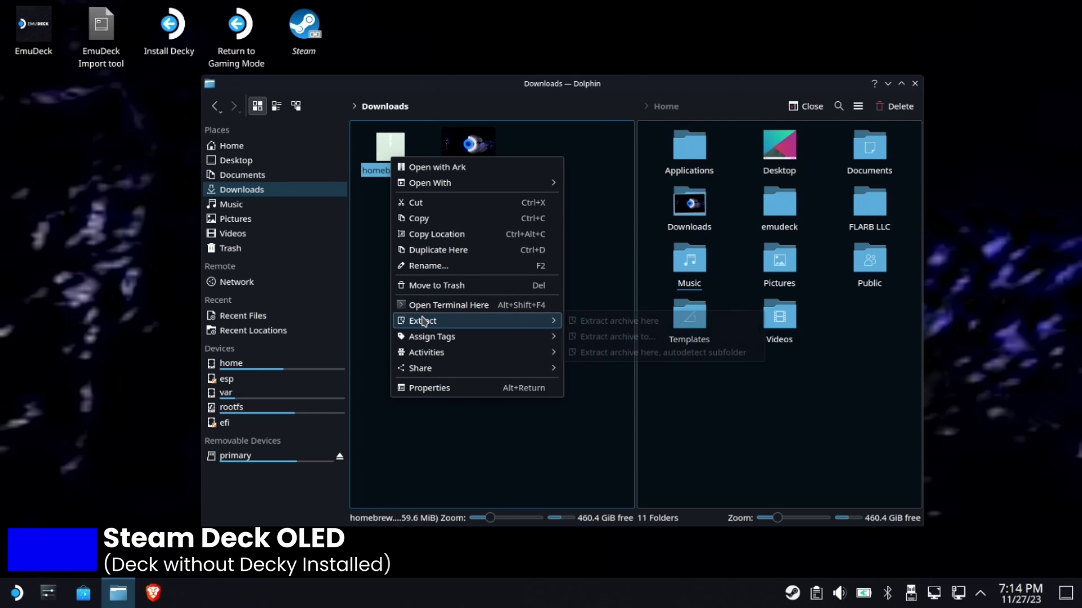
{"action": "left_click", "coordinate": [623, 352]}
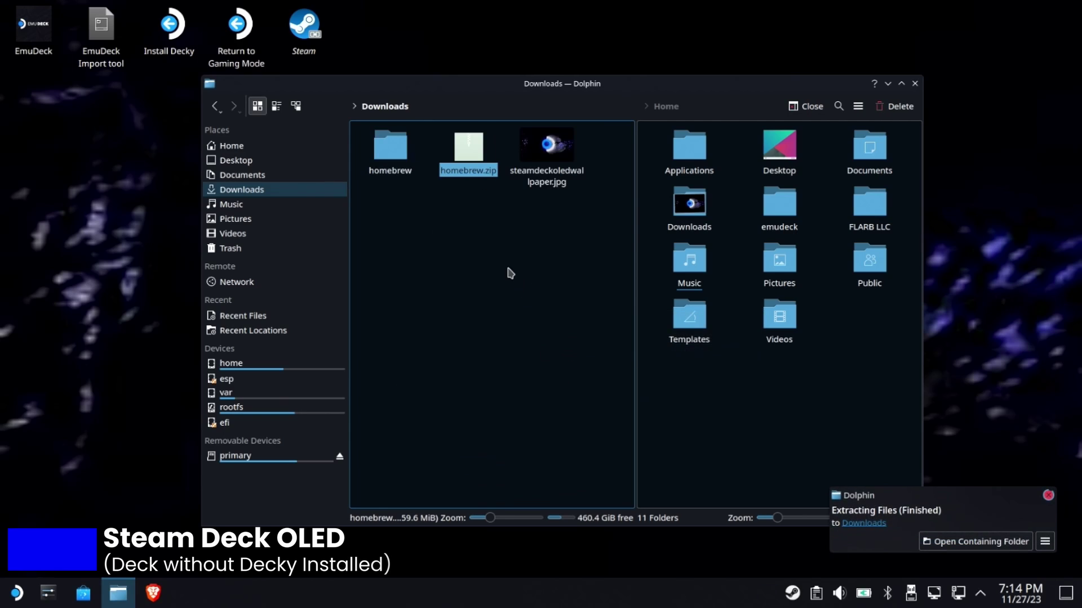
{"action": "left_click", "coordinate": [390, 147]}
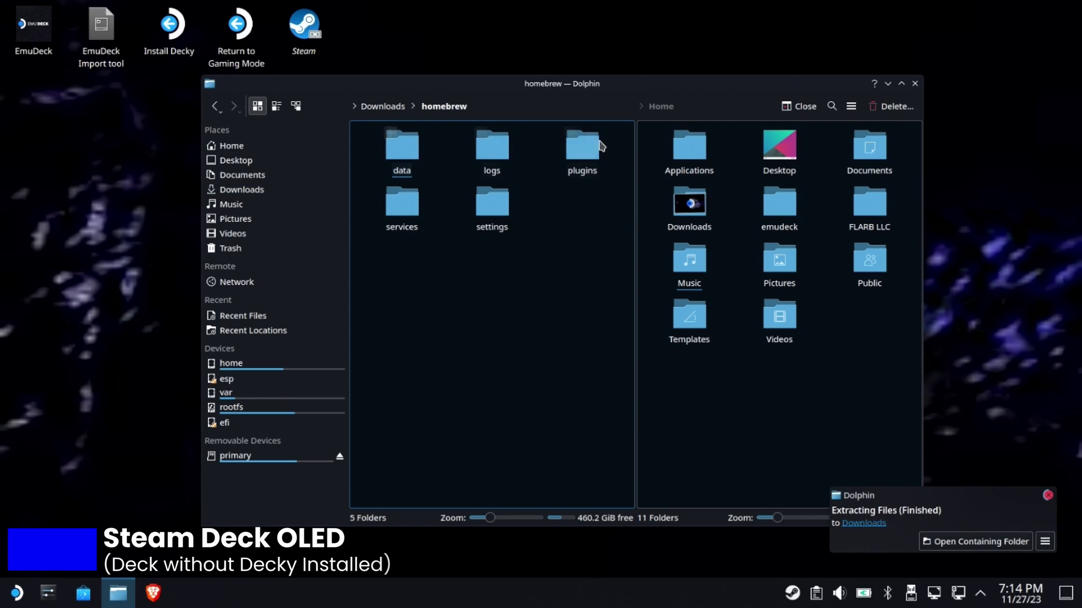
{"action": "left_click", "coordinate": [393, 112]}
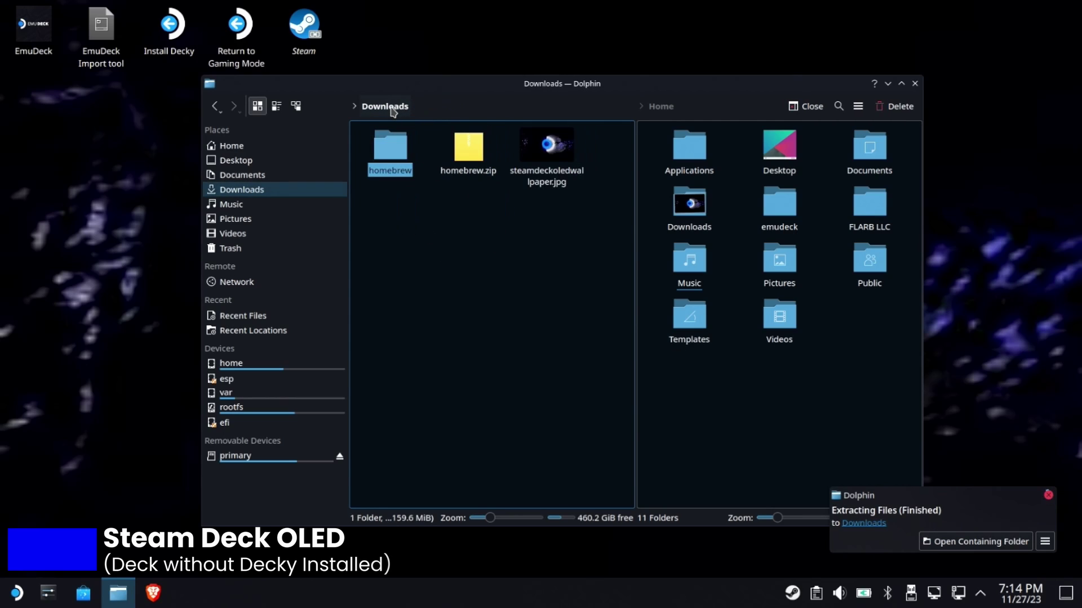
- Move the extracted homebrew folder from the Downloads pane into the Home pane
{"action": "left_click", "coordinate": [833, 387]}
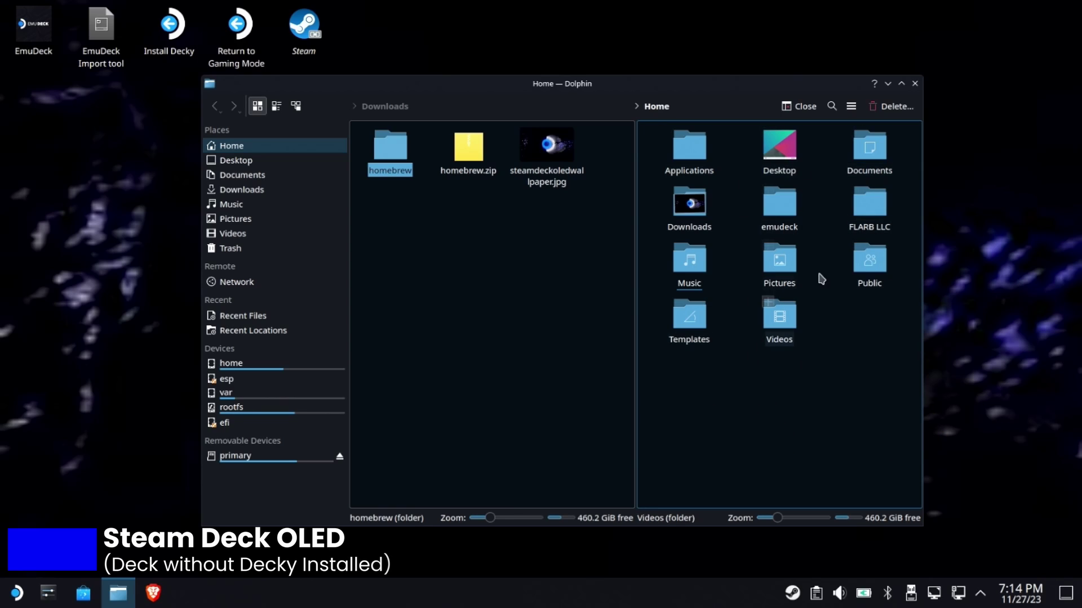
{"action": "left_click", "coordinate": [466, 220]}
{"action": "left_click_drag", "start_coordinate": [390, 148], "coordinate": [744, 395]}
{"action": "left_click", "coordinate": [773, 401]}
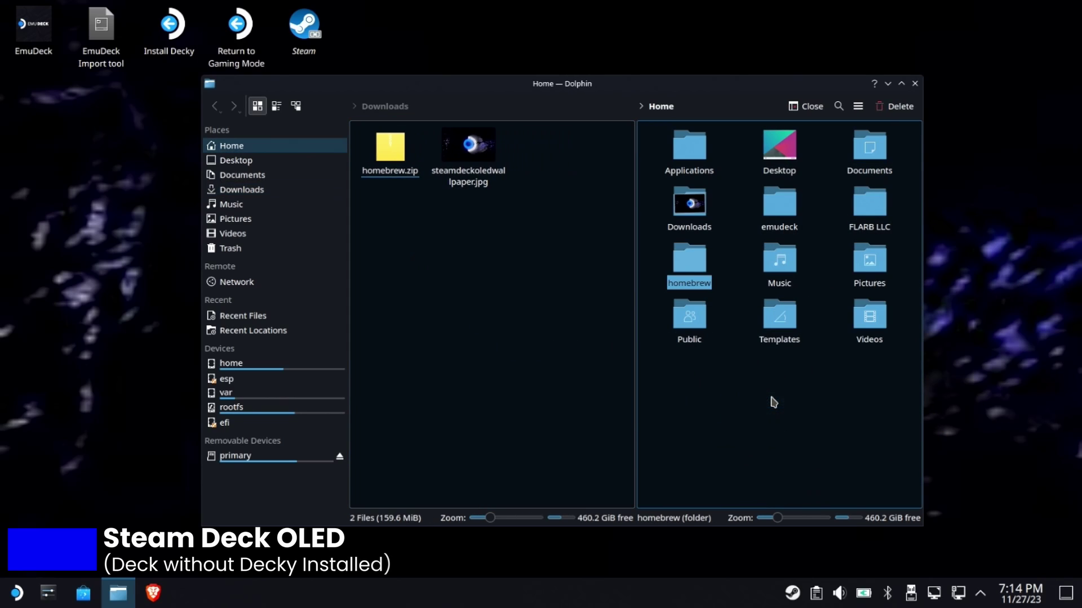
- Close Dolphin, run Install Decky with the sudo password, and choose the latest prerelease
{"action": "left_click", "coordinate": [914, 86]}
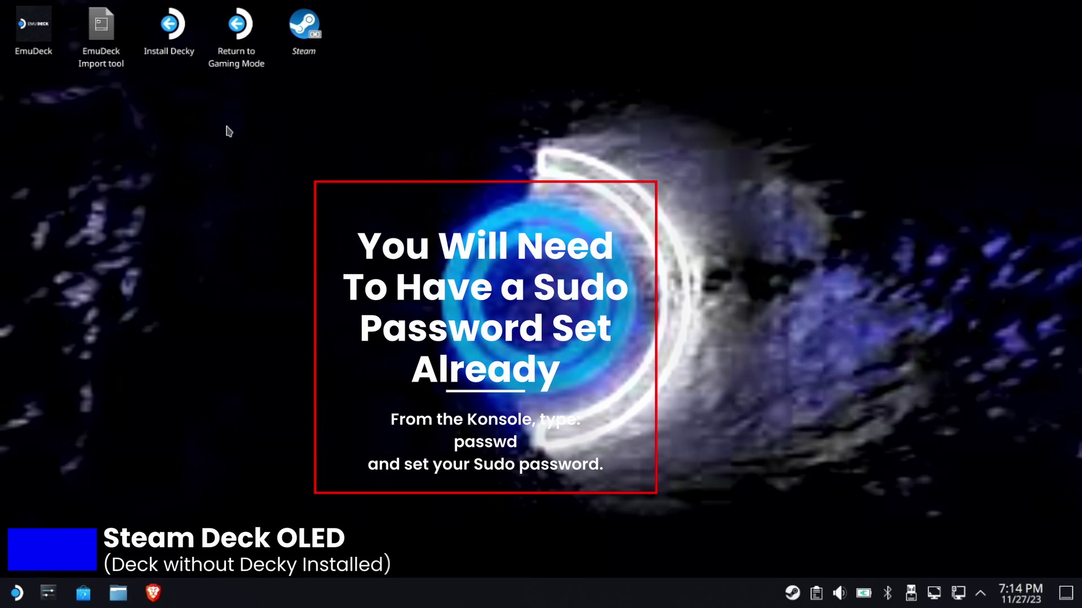
{"action": "double_click", "coordinate": [169, 27]}
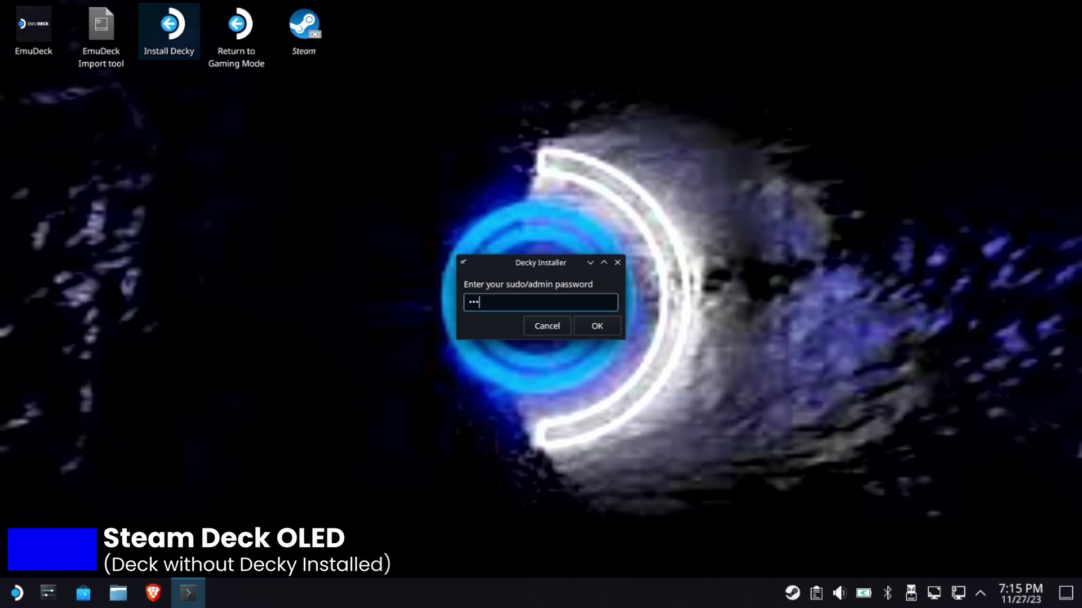
{"action": "left_click", "coordinate": [584, 318]}
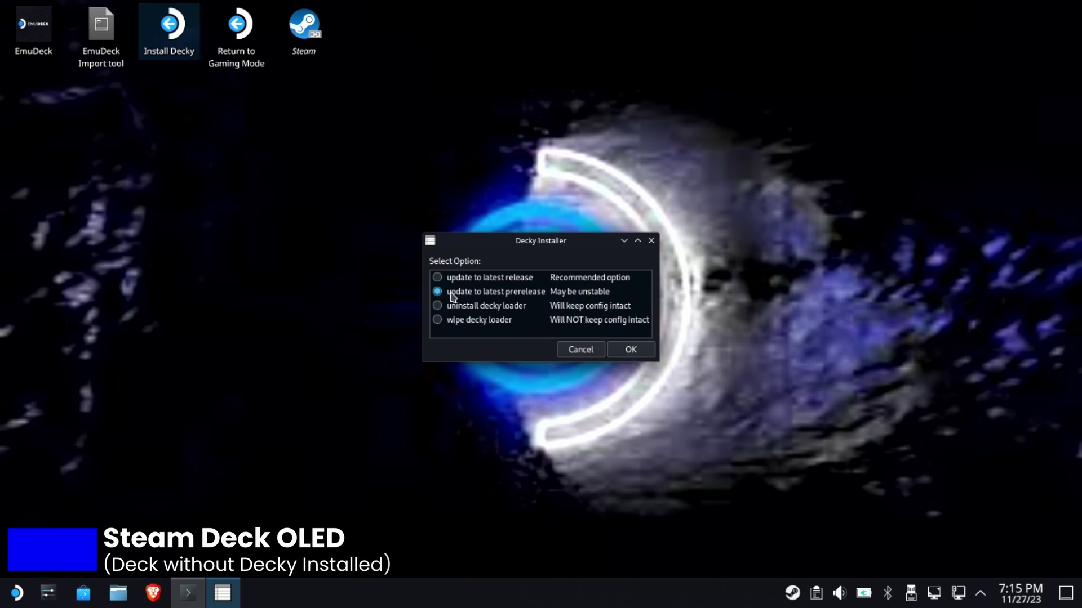
{"action": "left_click", "coordinate": [616, 343]}
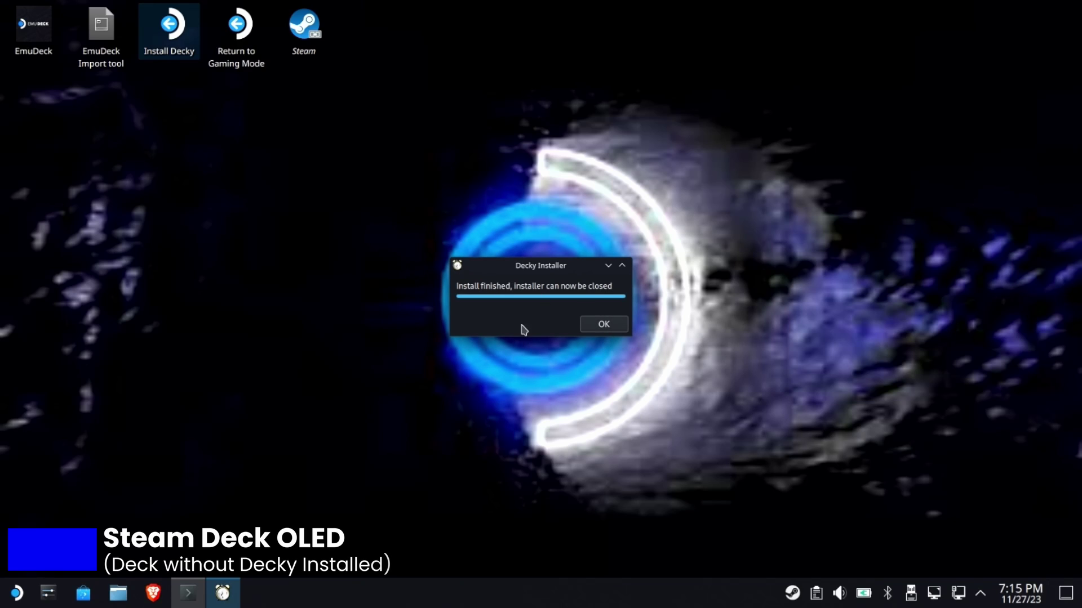
- Confirm the 'Install finished' dialog and use the Return to Gaming Mode desktop icon
{"action": "left_click", "coordinate": [603, 325]}
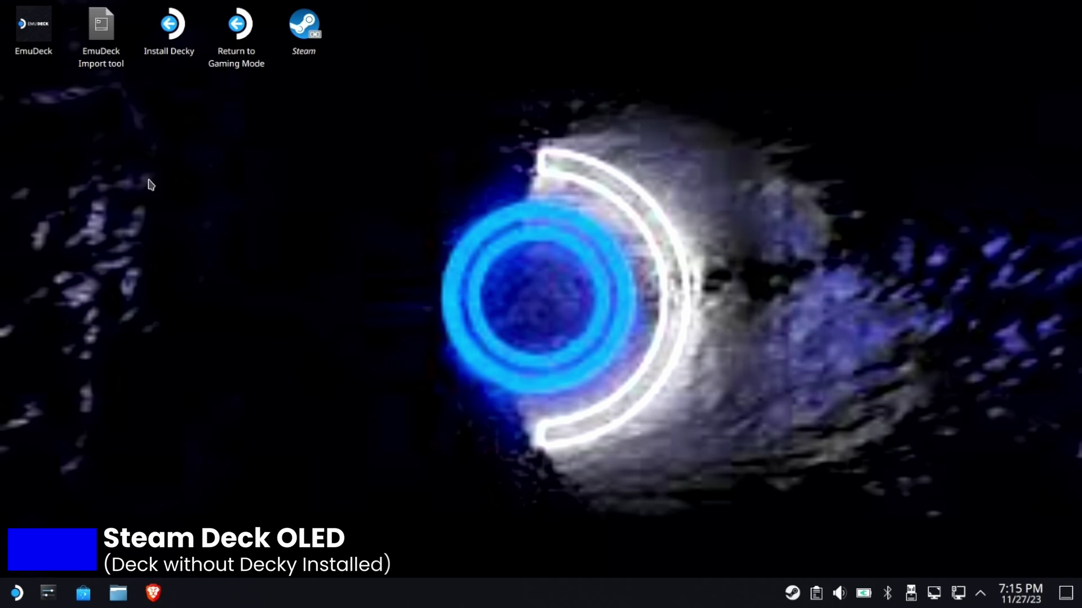
{"action": "double_click", "coordinate": [256, 42]}
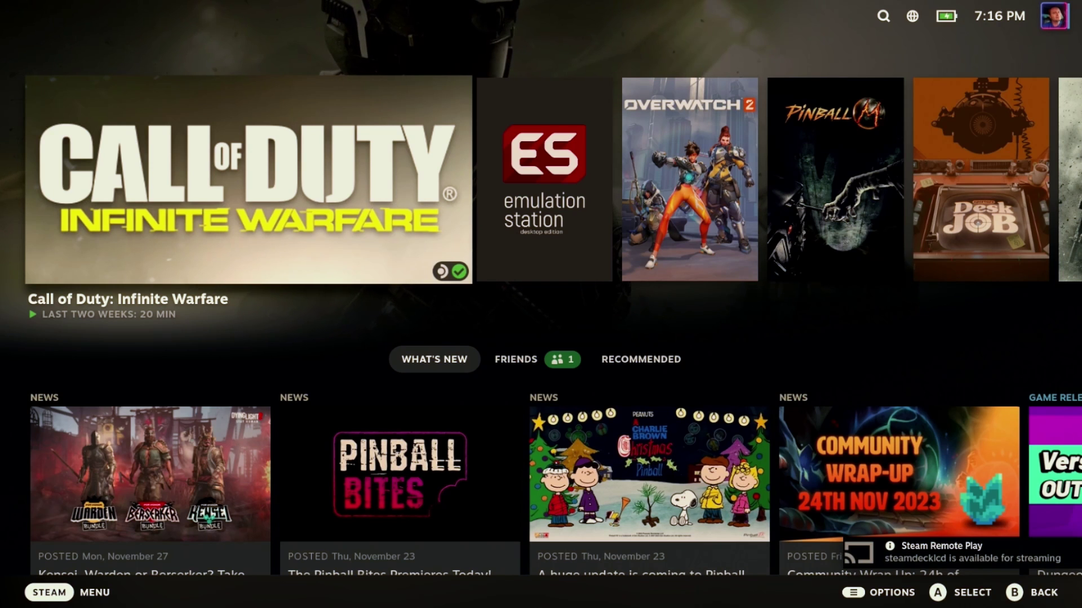
{"action": "key", "text": "ctrl+2"}
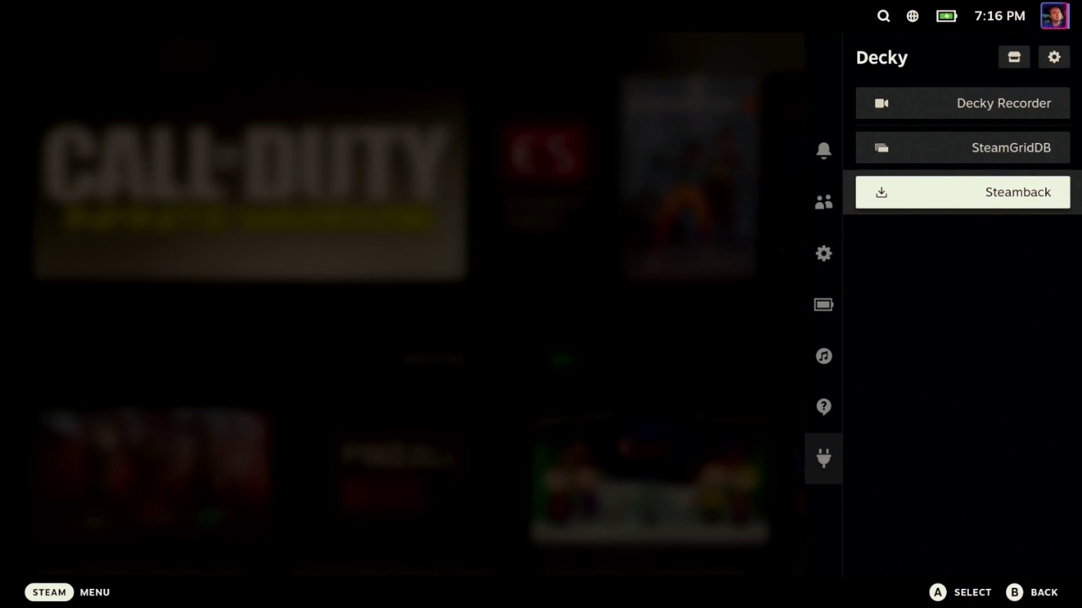
{"action": "key", "text": "Return"}
{"action": "key", "text": "Down"}
{"action": "key", "text": "Down"}
{"action": "key", "text": "Down"}
{"action": "key", "text": "Down"}
{"action": "key", "text": "Down"}
{"action": "key", "text": "Down"}
{"action": "key", "text": "Down"}
{"action": "key", "text": "Down"}
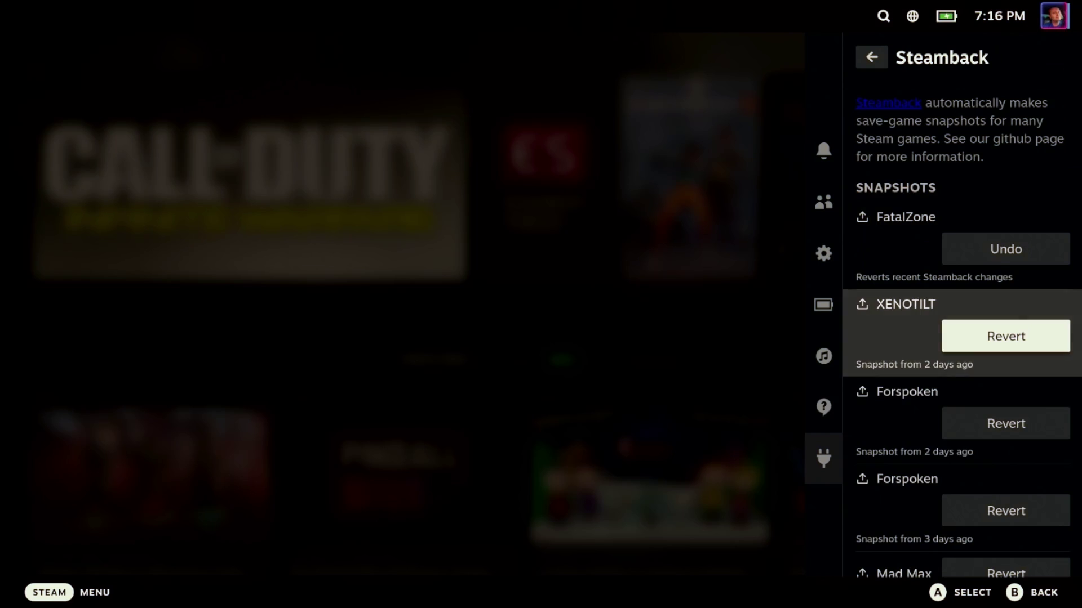
{"action": "key", "text": "Up"}
{"action": "key", "text": "Up"}
{"action": "key", "text": "Up"}
{"action": "key", "text": "Up"}
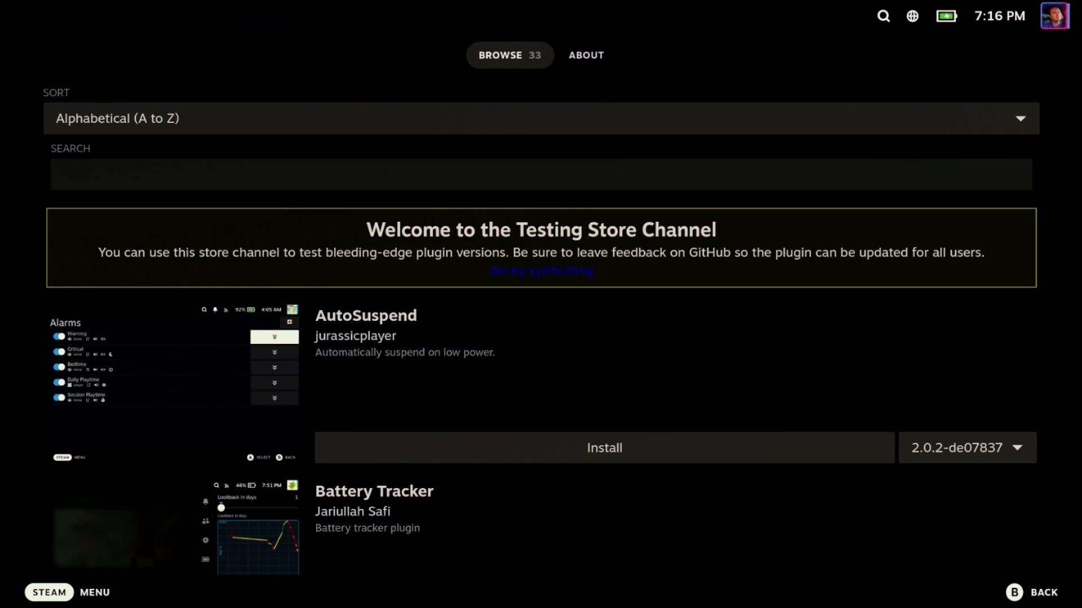
{"action": "key", "text": "Escape"}
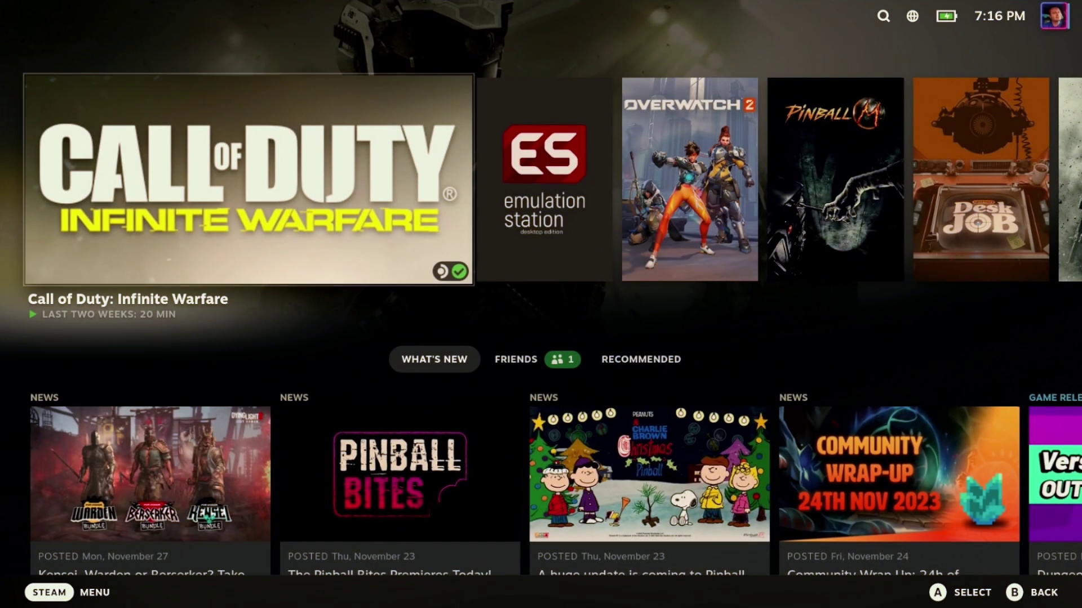